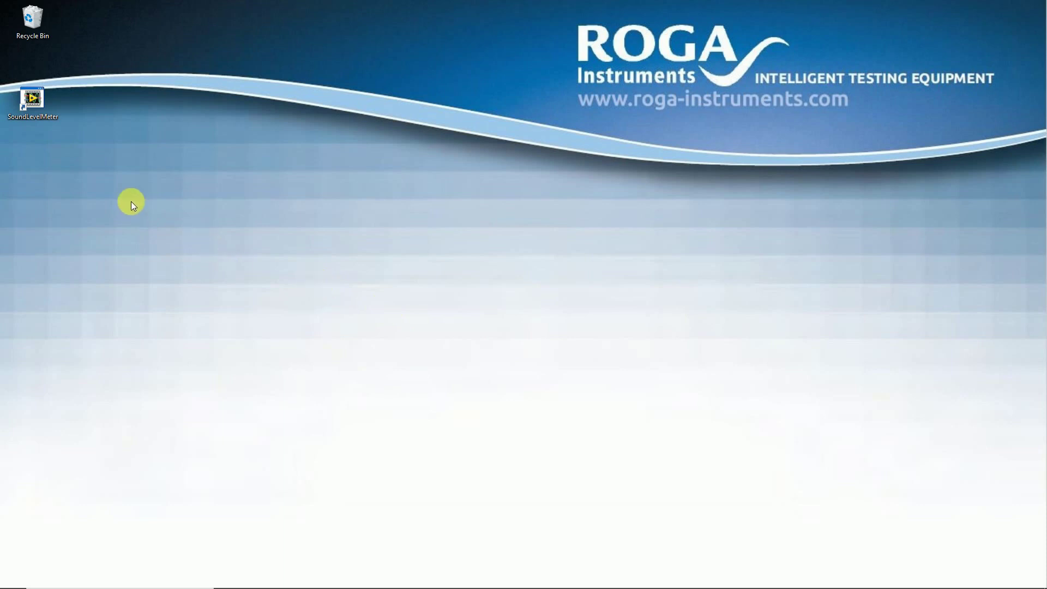
# Launch Sound Level Meter, maximize it, and make the spectrum chart taller than level history
pyautogui.click(35, 103)
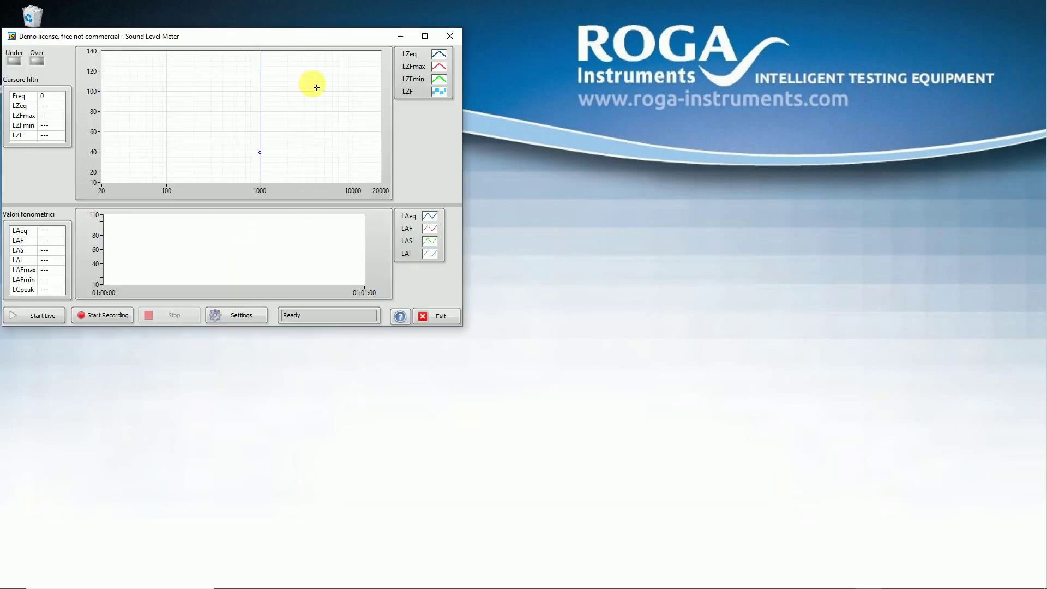
pyautogui.moveTo(295, 37); pyautogui.dragTo(360, 20)
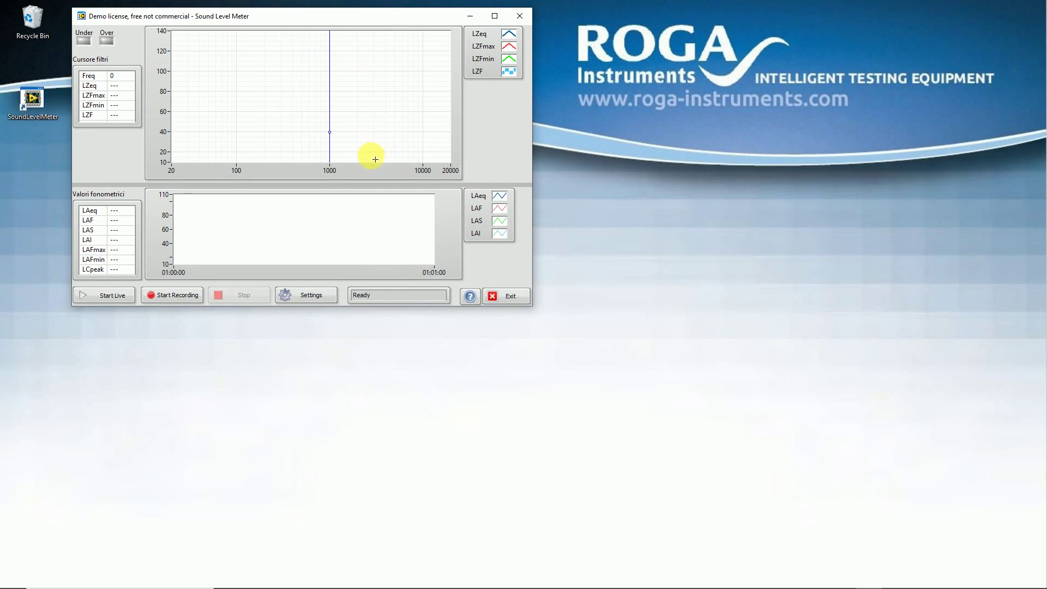
pyautogui.click(496, 17)
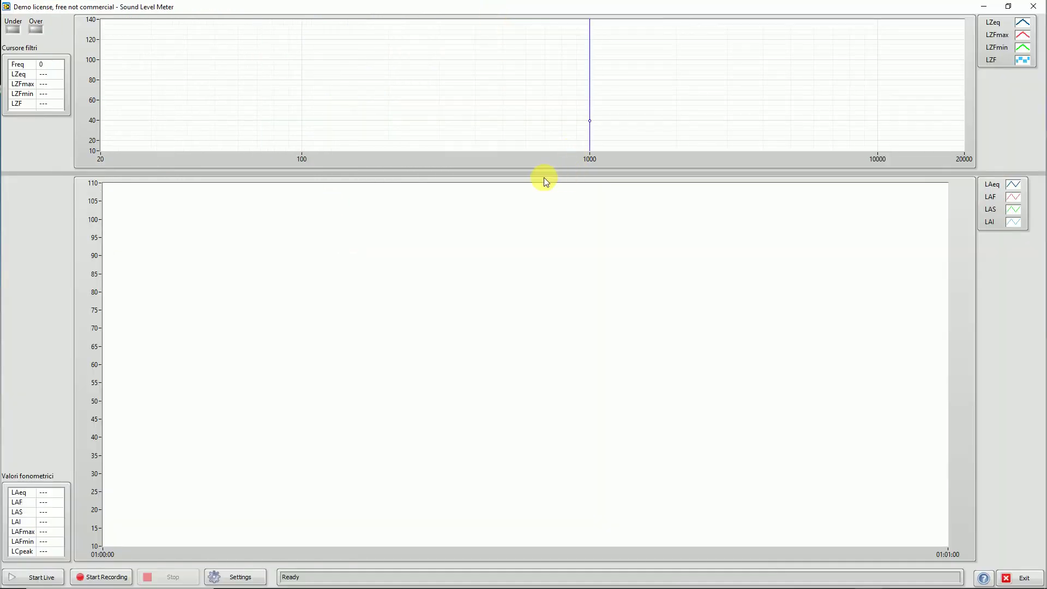
pyautogui.moveTo(540, 175)
pyautogui.mouseDown()
pyautogui.moveTo(529, 320)
pyautogui.moveTo(525, 312)
pyautogui.mouseUp()
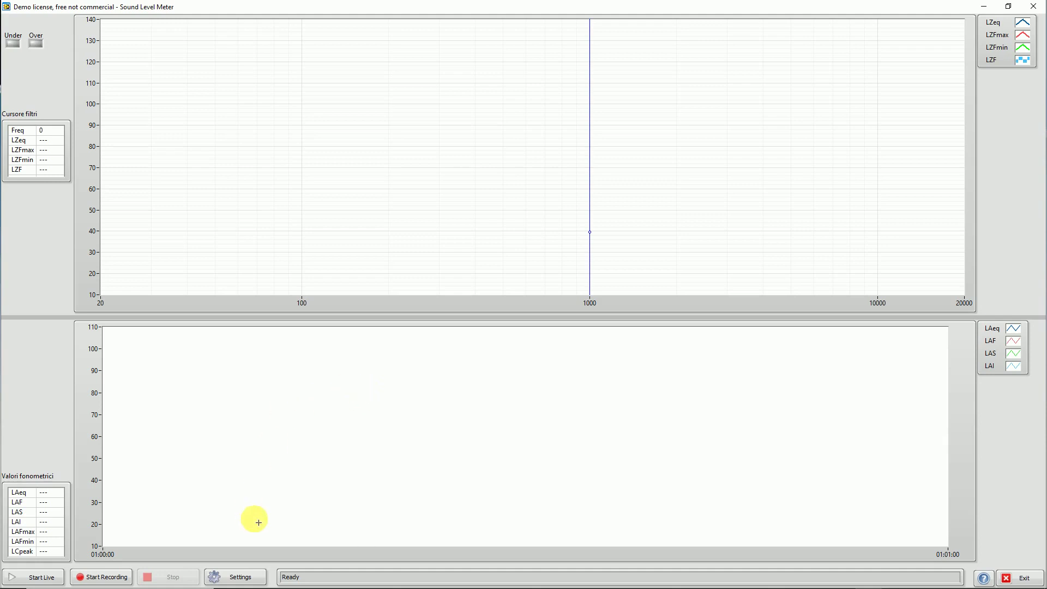
# Calibrate the microphone against the 94 dB reference and save sensitivity 37,78
pyautogui.click(240, 578)
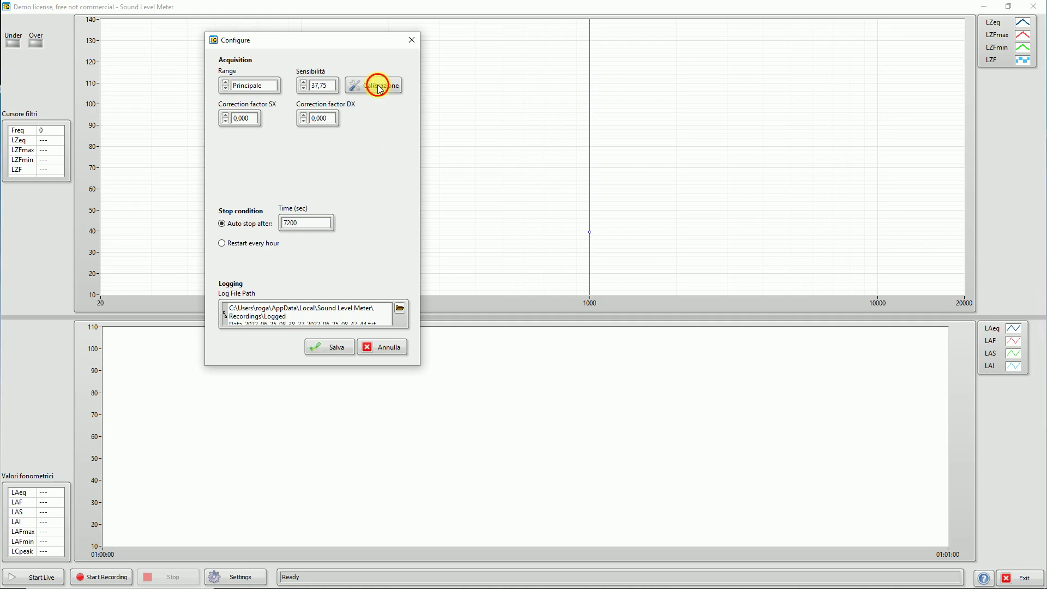
pyautogui.click(377, 85)
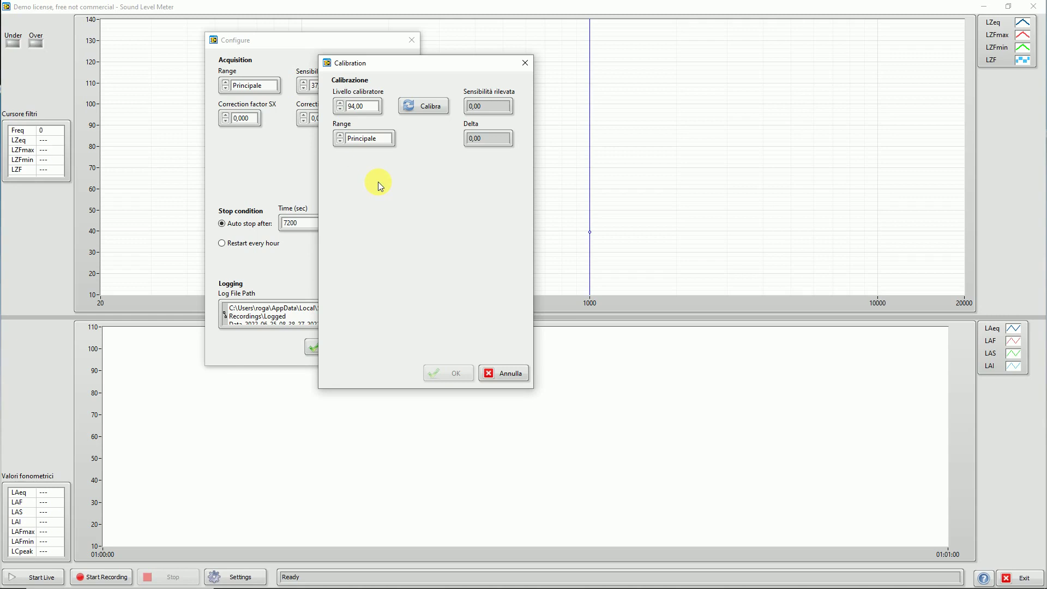
pyautogui.click(428, 107)
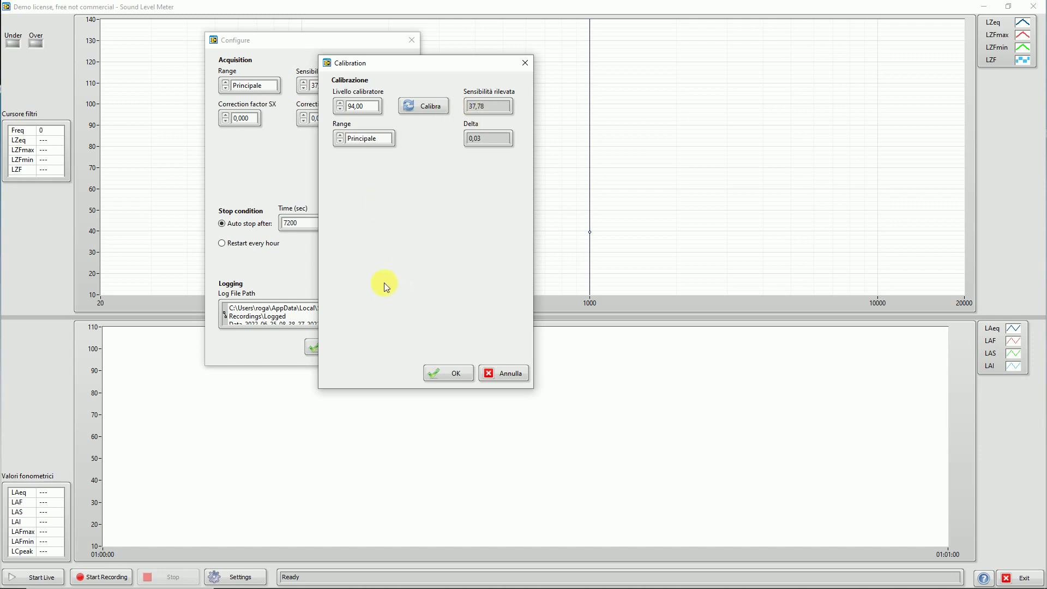
pyautogui.click(442, 374)
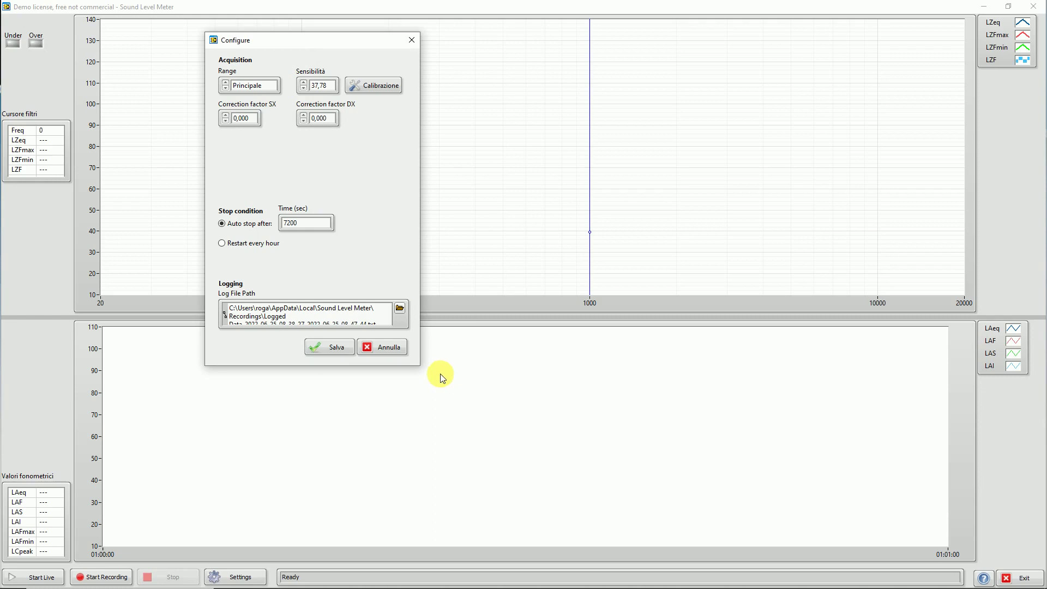
pyautogui.click(332, 349)
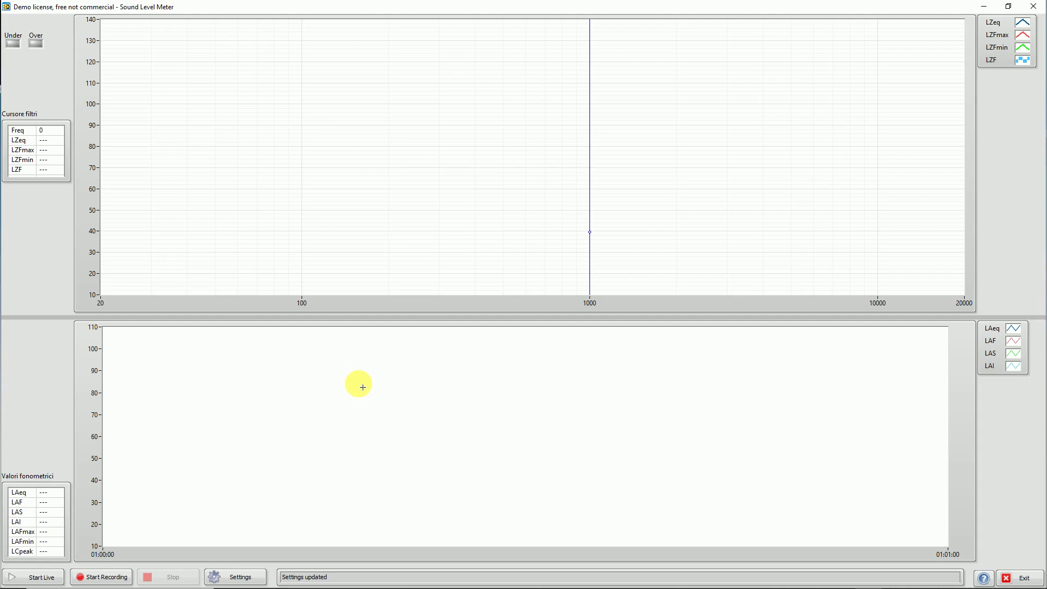
# Start live acquisition so the third-octave spectrum and level history populate
pyautogui.click(42, 578)
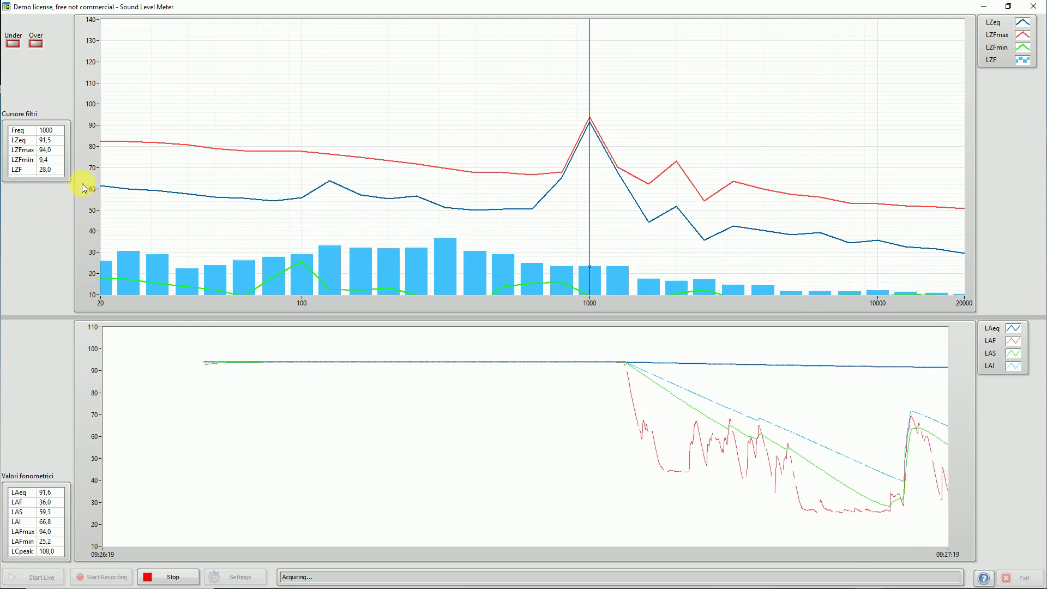
# Stop live acquisition and begin logging sound levels to a recording file
pyautogui.click(172, 579)
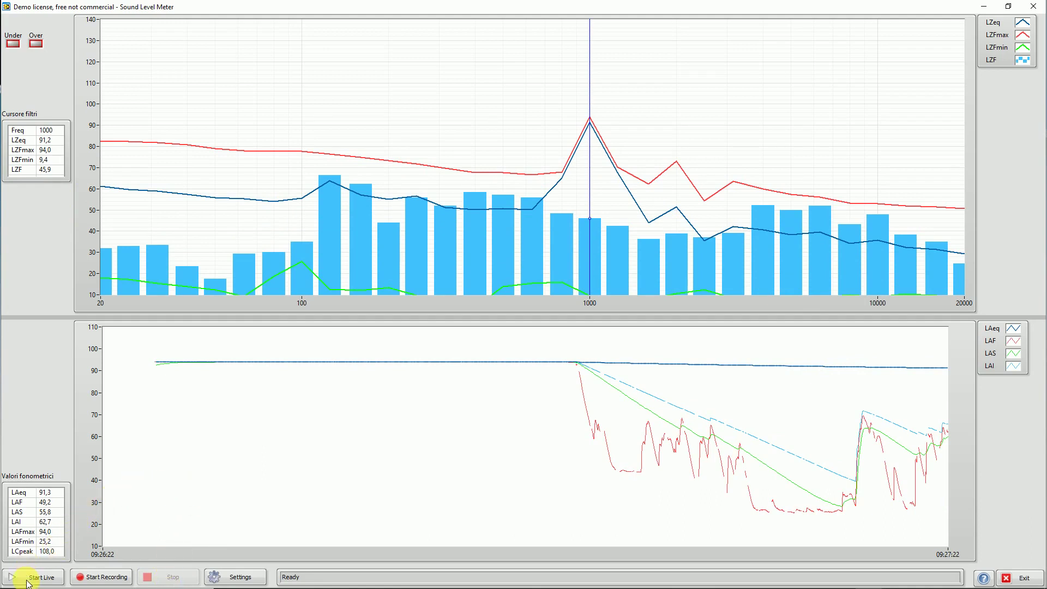
pyautogui.click(92, 579)
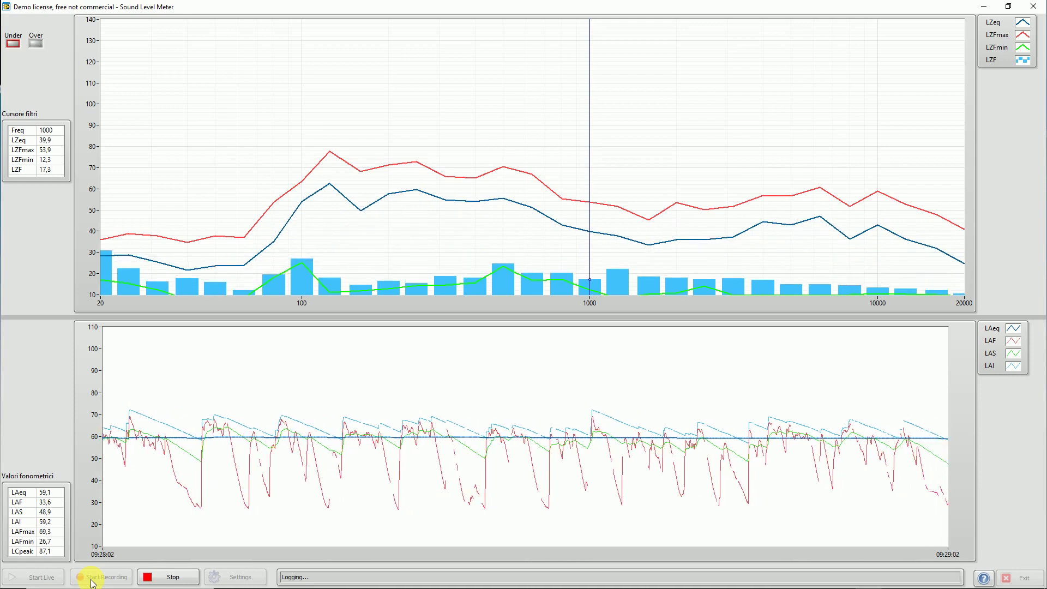
# Stop the recording, restore the window, and open the settings directory from the About box
pyautogui.click(182, 579)
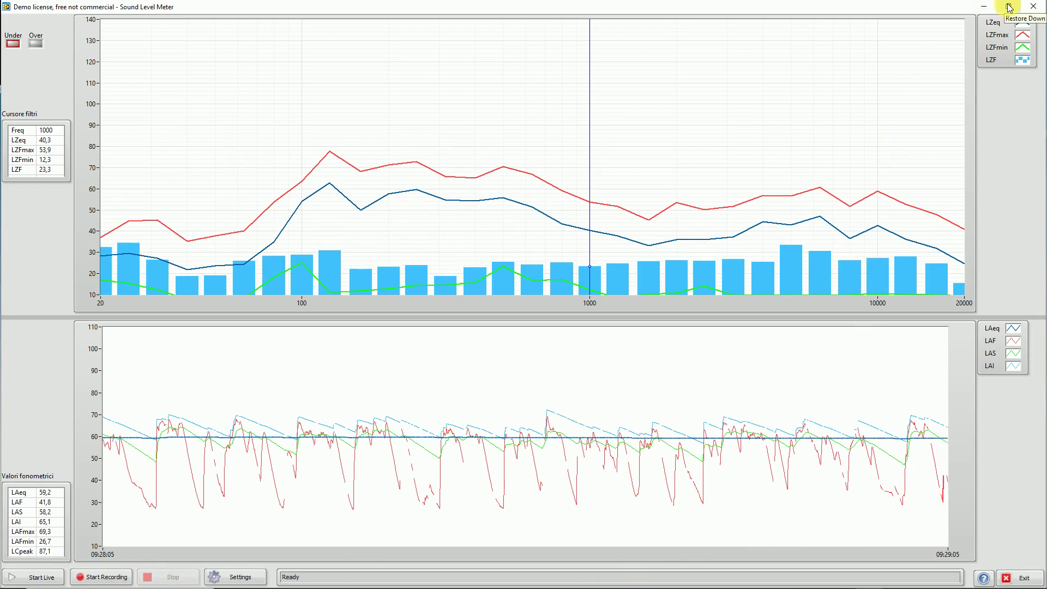
pyautogui.click(1009, 7)
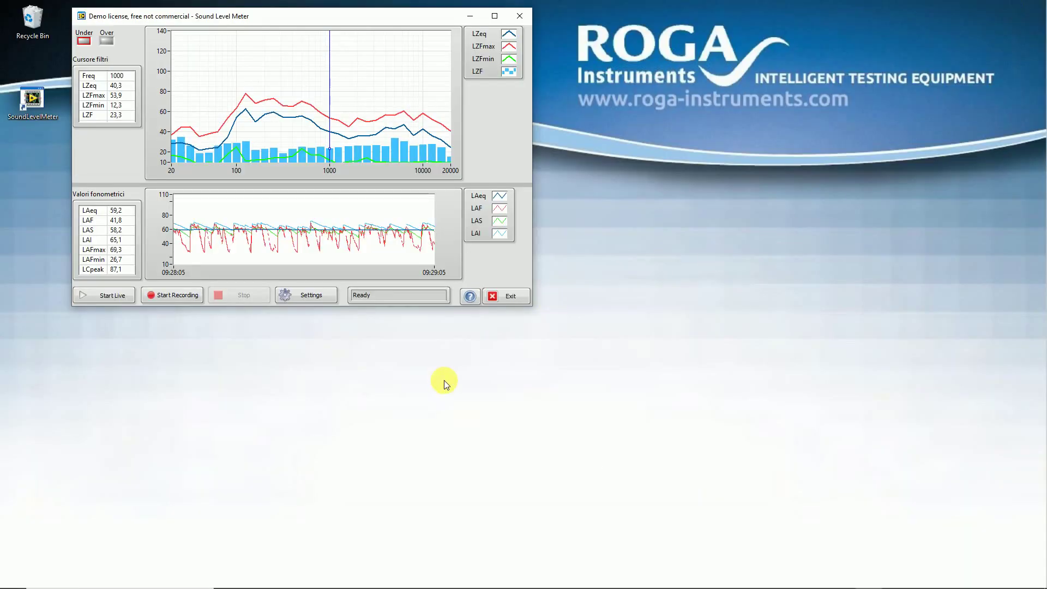
pyautogui.click(469, 296)
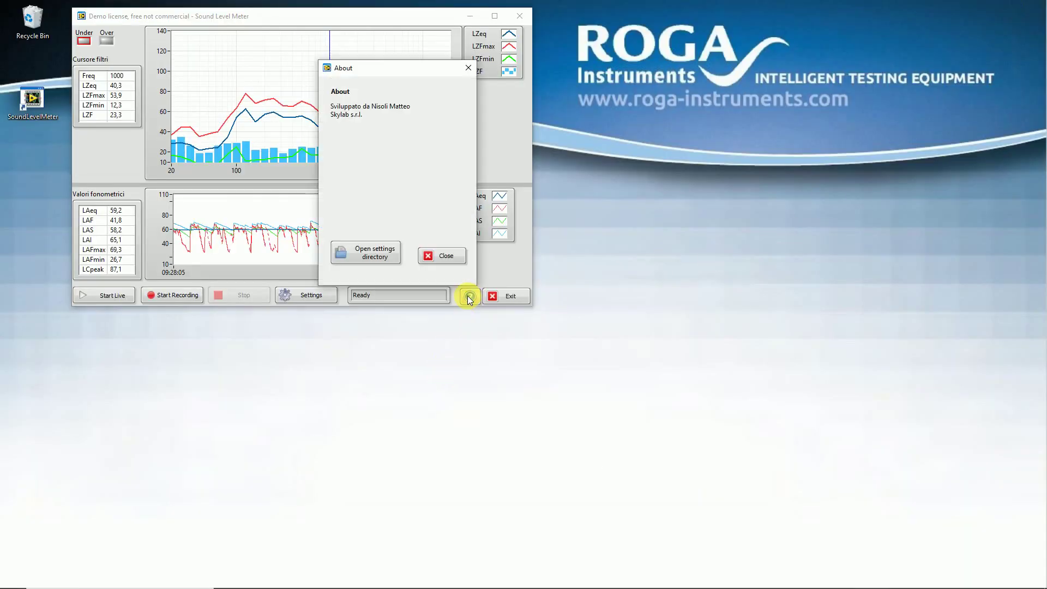
pyautogui.click(377, 252)
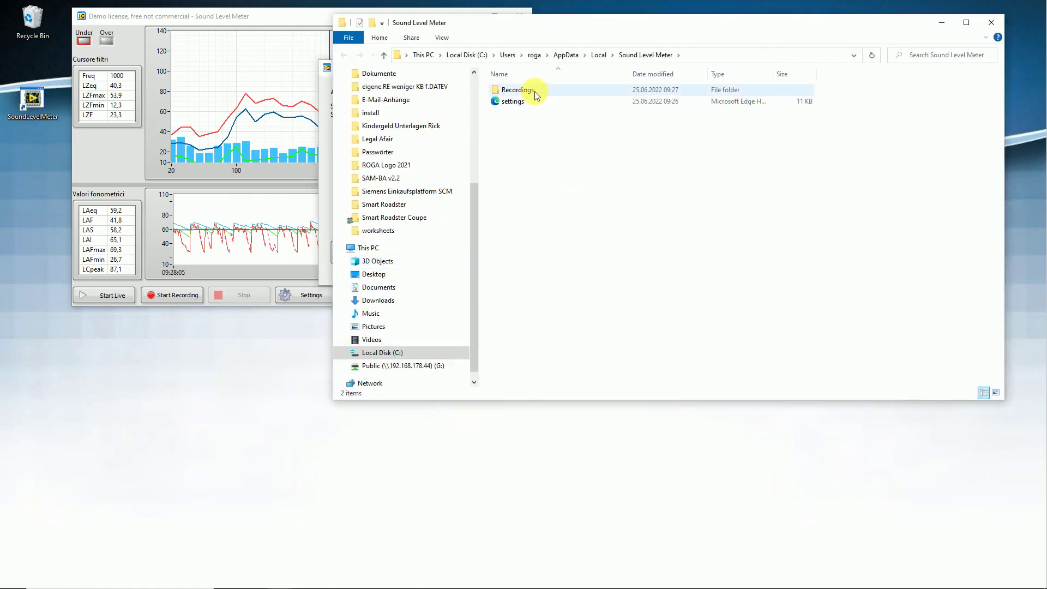
# Open the Recordings folder and the newest Logged Data text file in Notepad
pyautogui.doubleClick(517, 90)
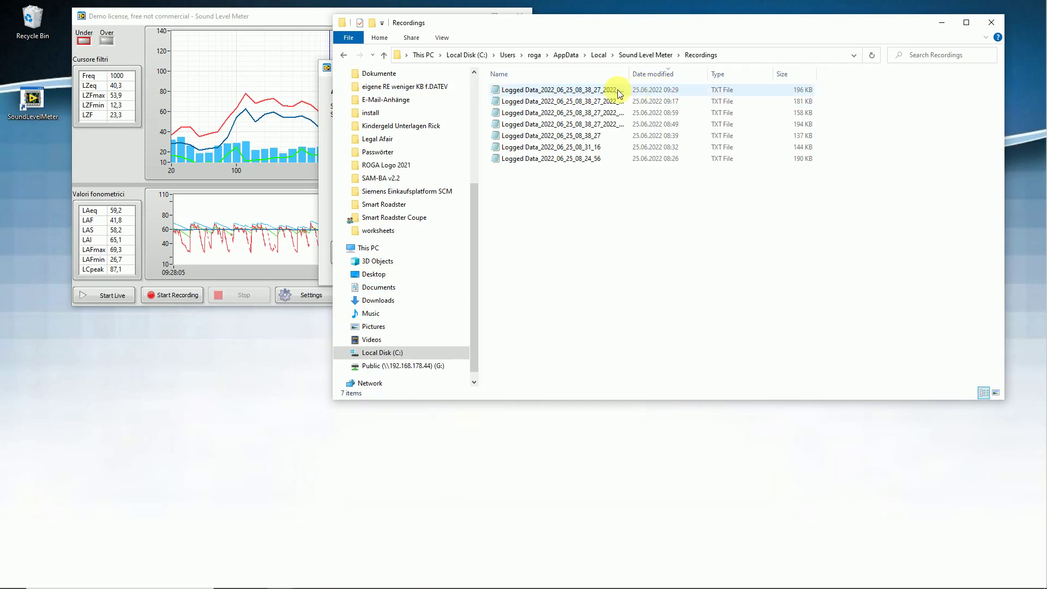
pyautogui.moveTo(562, 90)
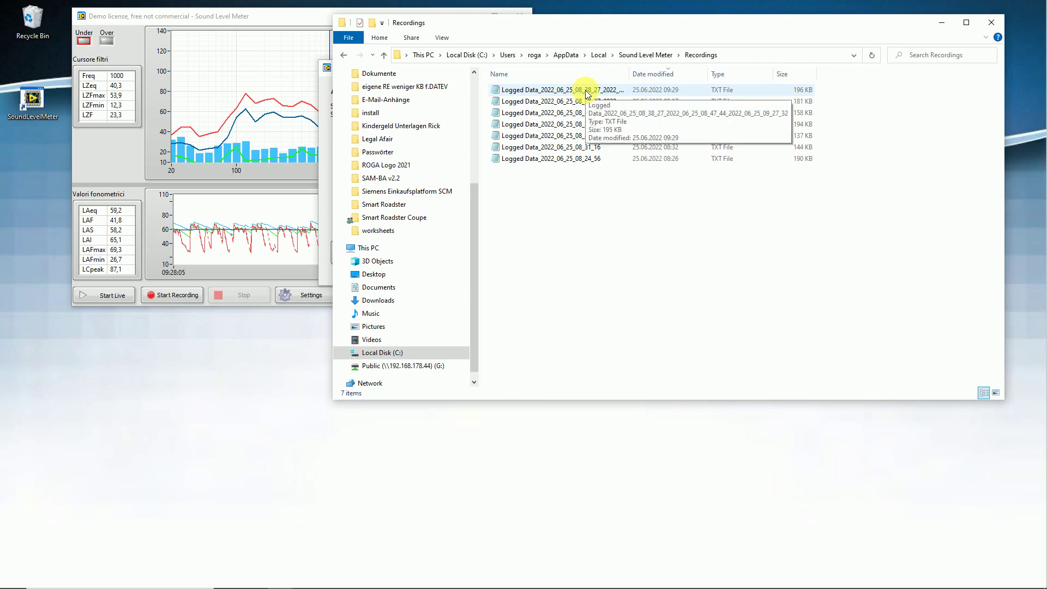
pyautogui.doubleClick(587, 93)
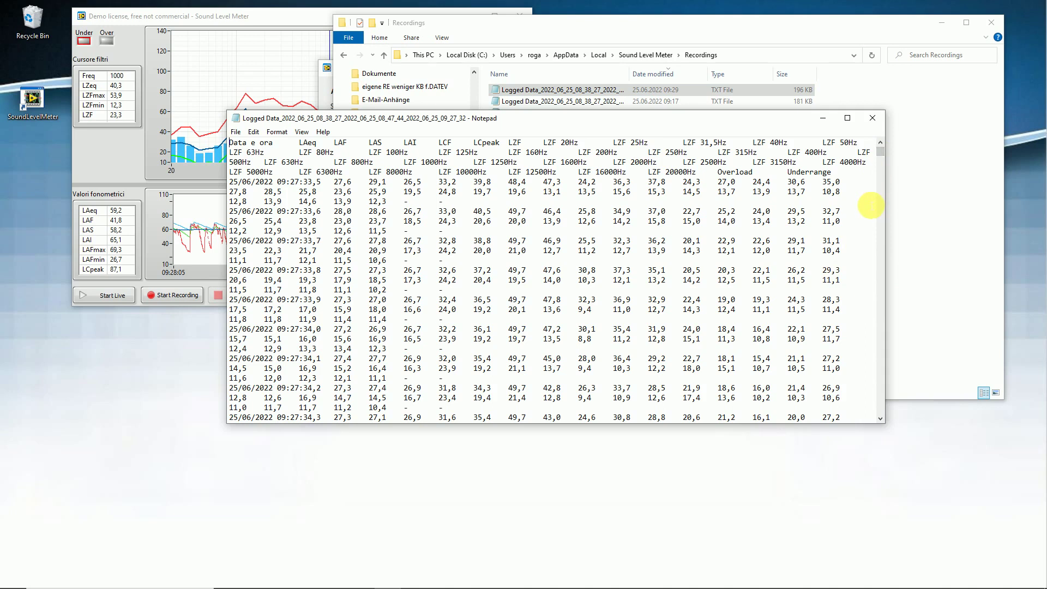
pyautogui.scroll(-3, 867, 209)
pyautogui.scroll(-3, 867, 208)
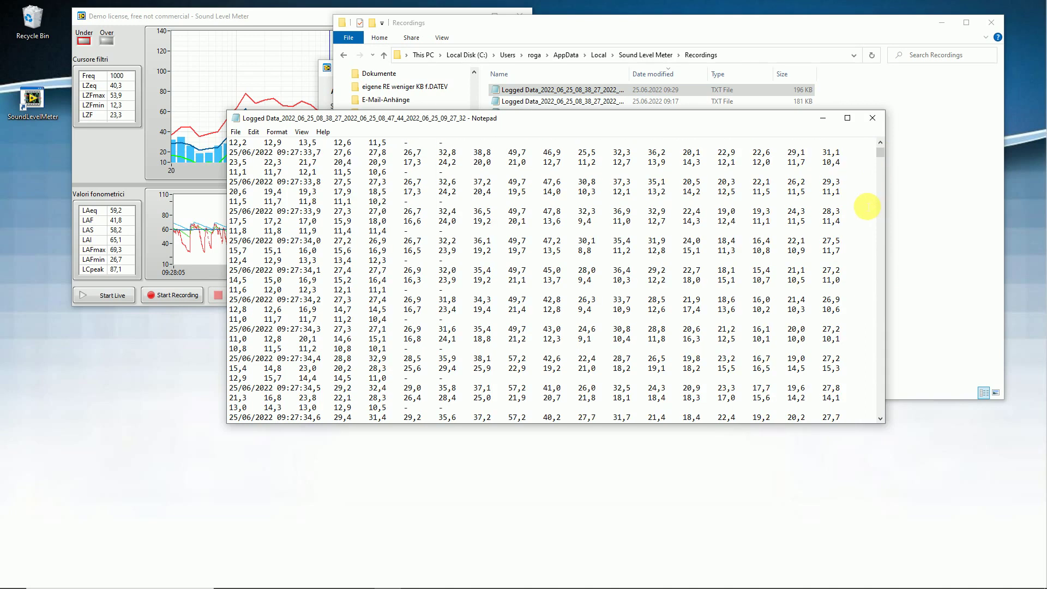
pyautogui.scroll(-3, 867, 209)
pyautogui.scroll(-3, 867, 208)
pyautogui.scroll(-1, 867, 209)
pyautogui.scroll(3, 867, 208)
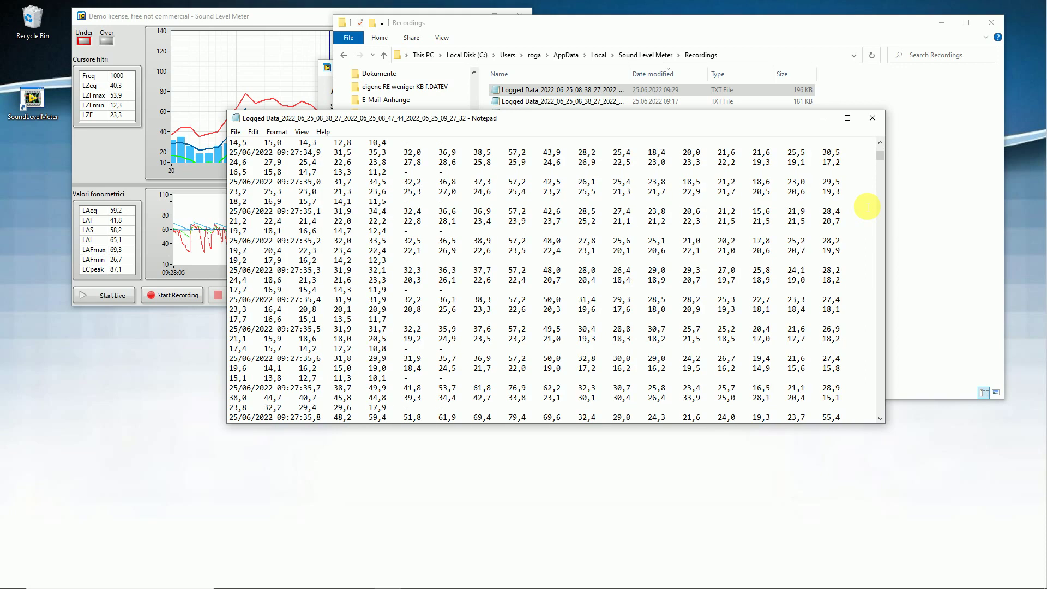
pyautogui.scroll(3, 867, 209)
pyautogui.scroll(3, 867, 208)
pyautogui.scroll(3, 867, 208)
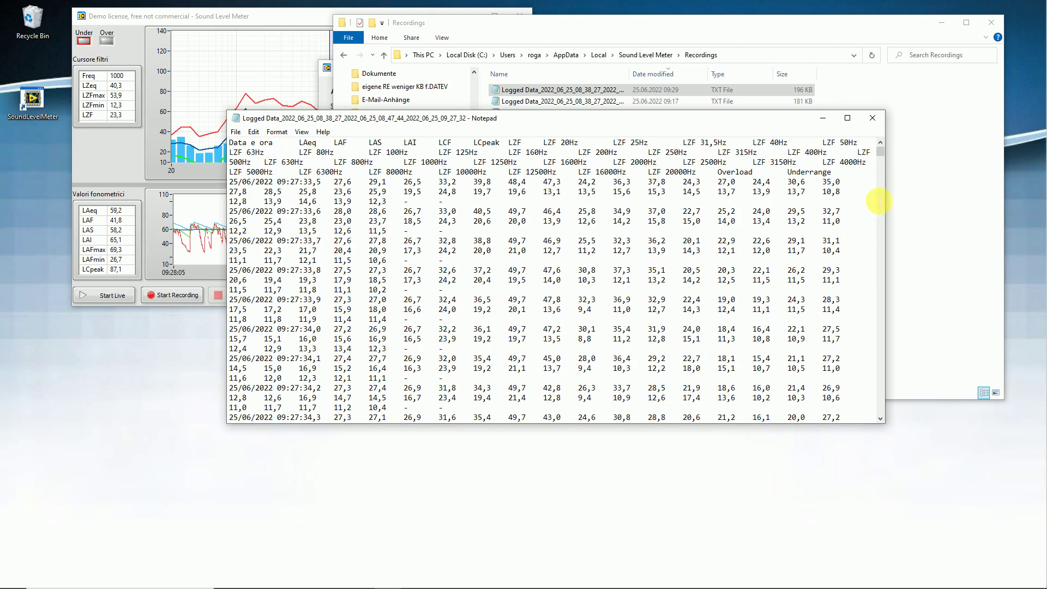
# Close Notepad, the Recordings Explorer window, and the About dialog
pyautogui.click(874, 121)
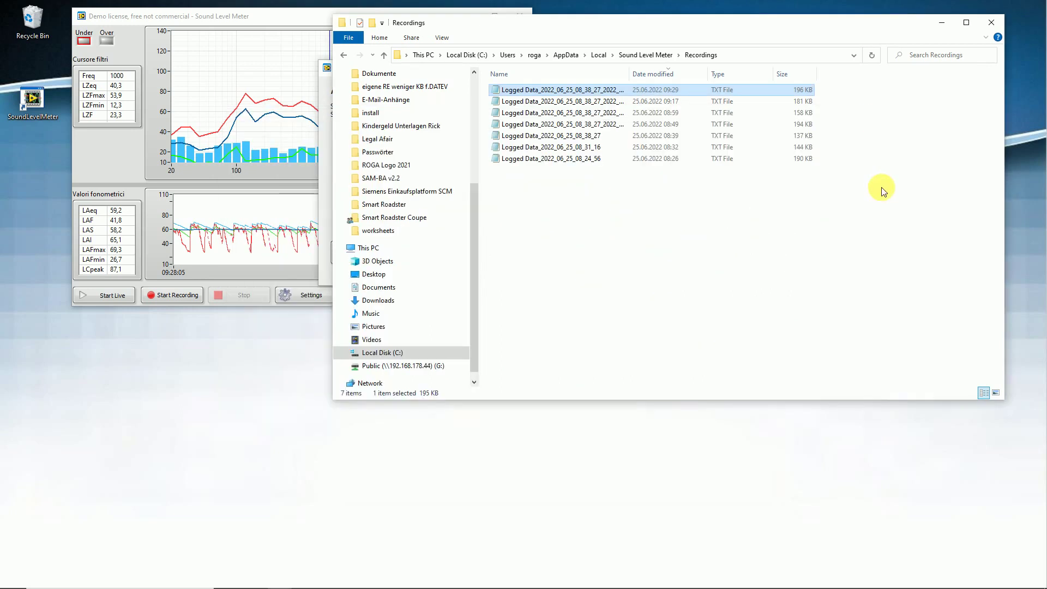
pyautogui.click(988, 24)
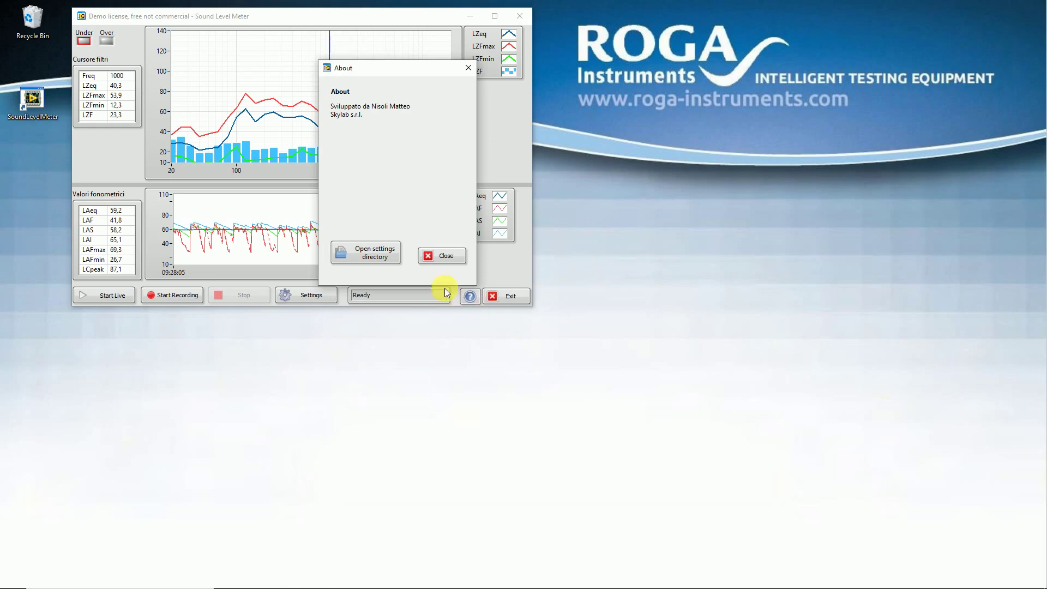
pyautogui.click(444, 257)
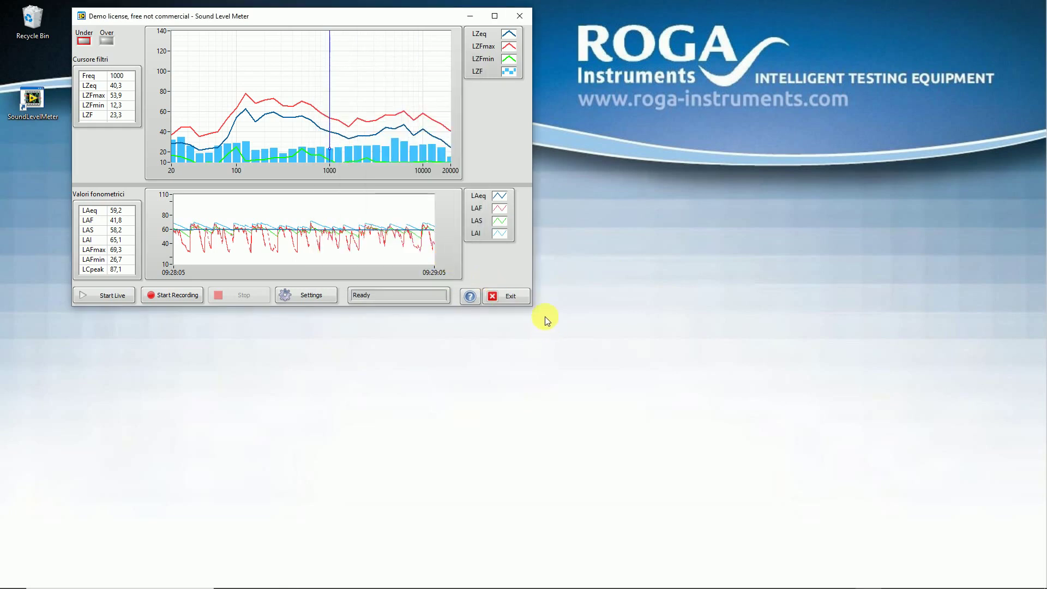